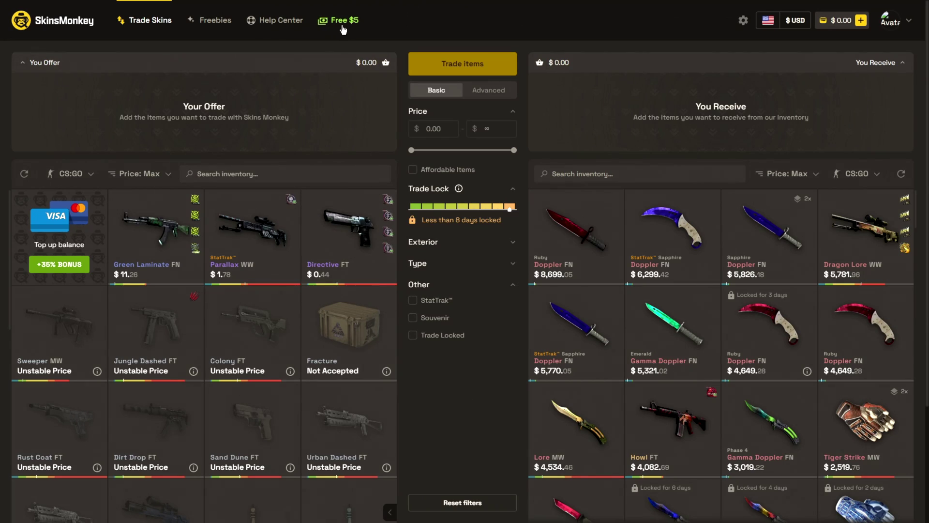
Claim the Free $5 bonus, choosing Crypto payment and the $100.00 deposit preset
left_click(342, 27)
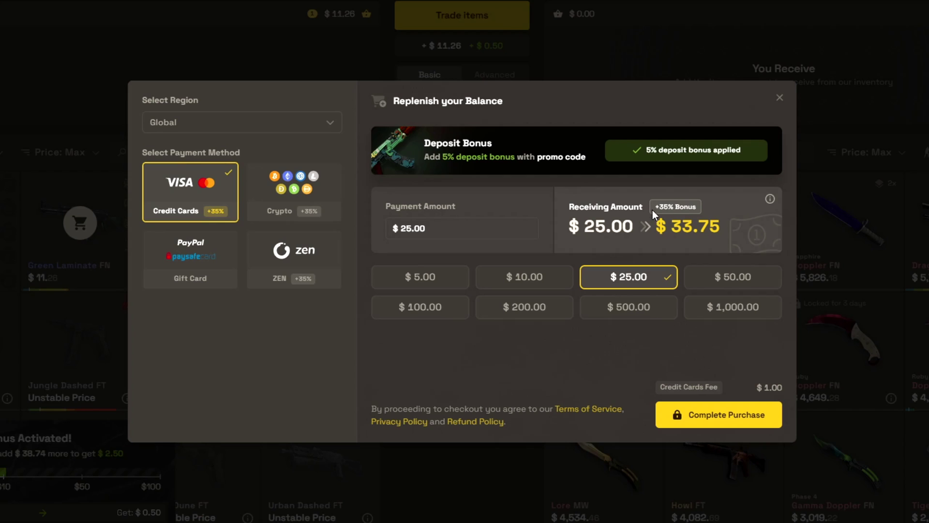
left_click(325, 188)
left_click(407, 310)
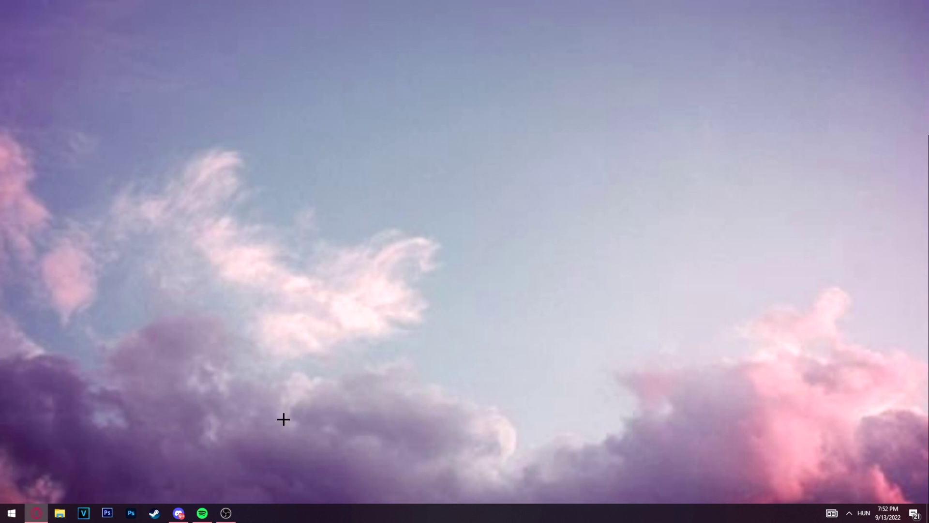
Run Steam > Check for Steam Client Updates and dismiss the up-to-date Self Updater notice
left_click(155, 513)
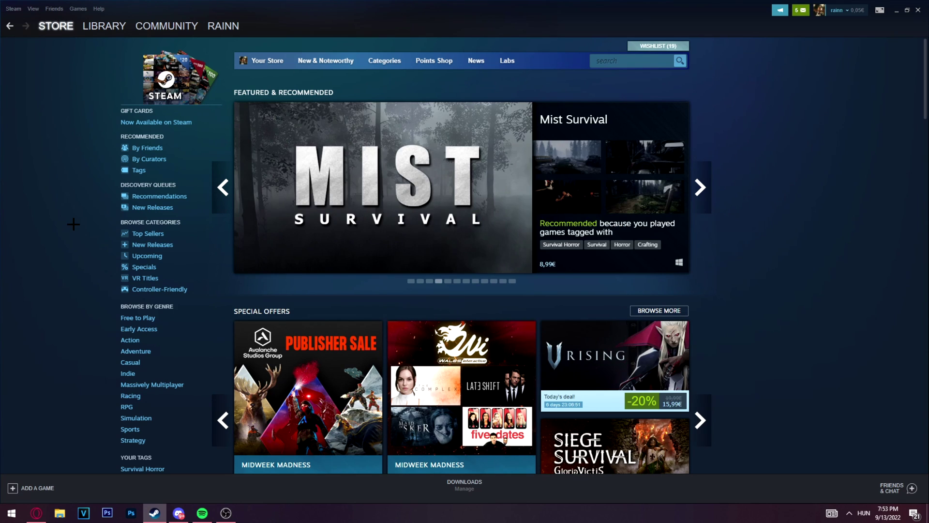
left_click(14, 9)
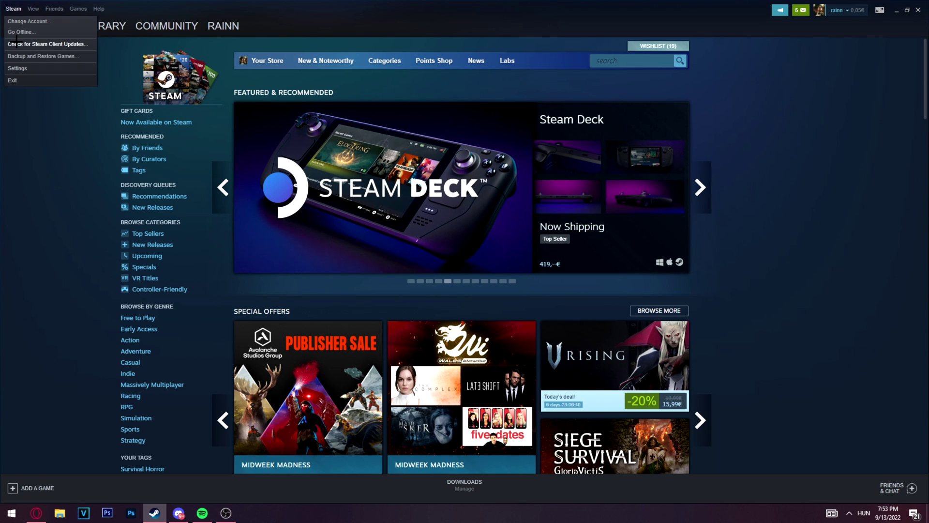
left_click(51, 44)
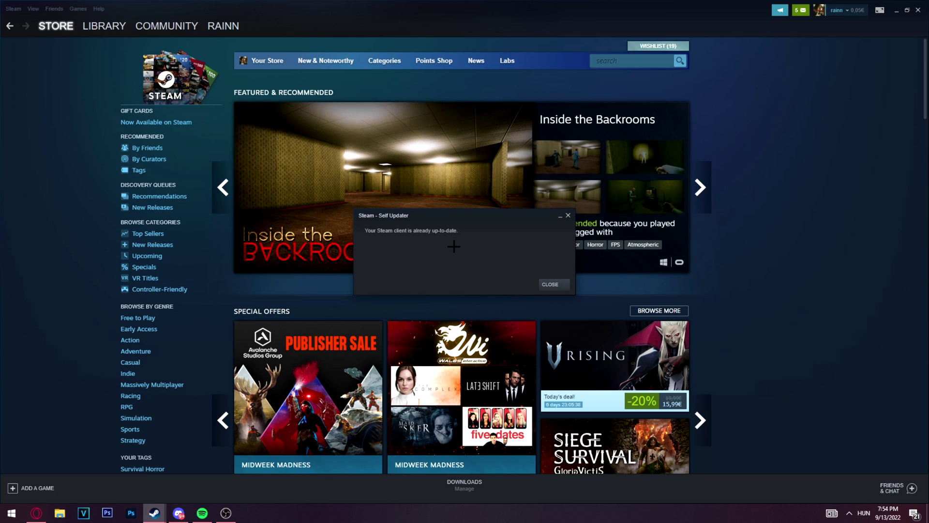
key("Escape")
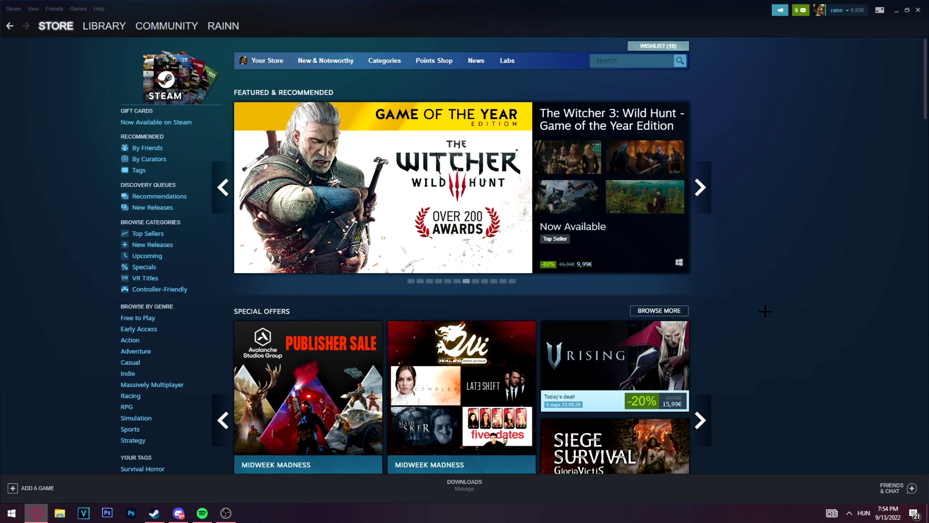
Browse CS:GO's local files from its Library properties to open the install folder
left_click(114, 29)
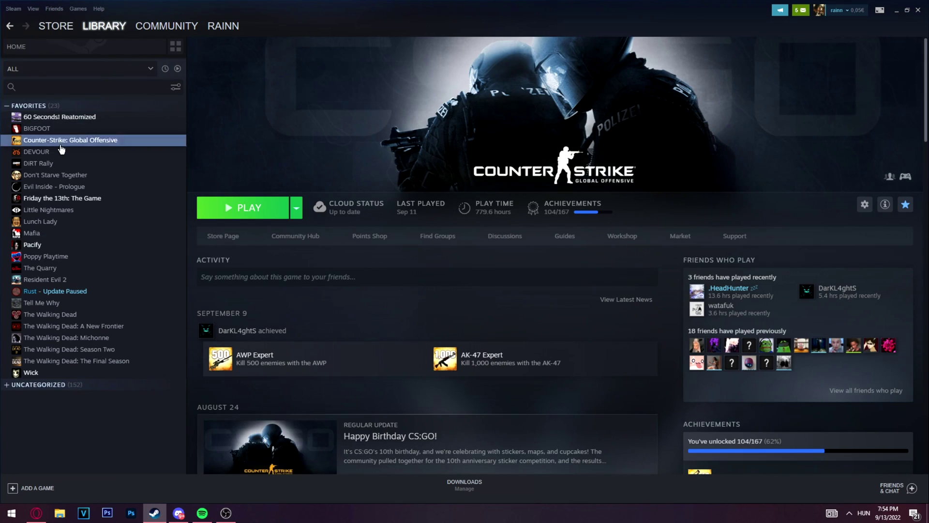
right_click(76, 146)
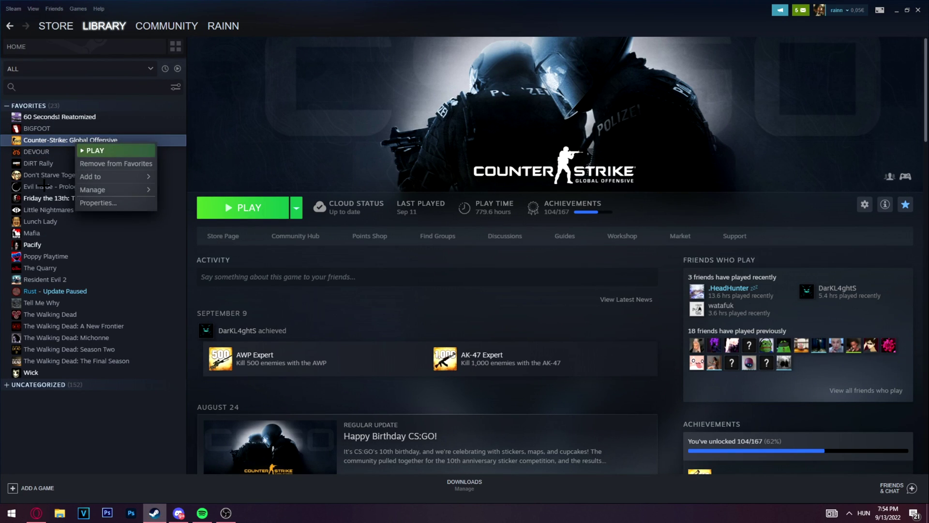
left_click(114, 205)
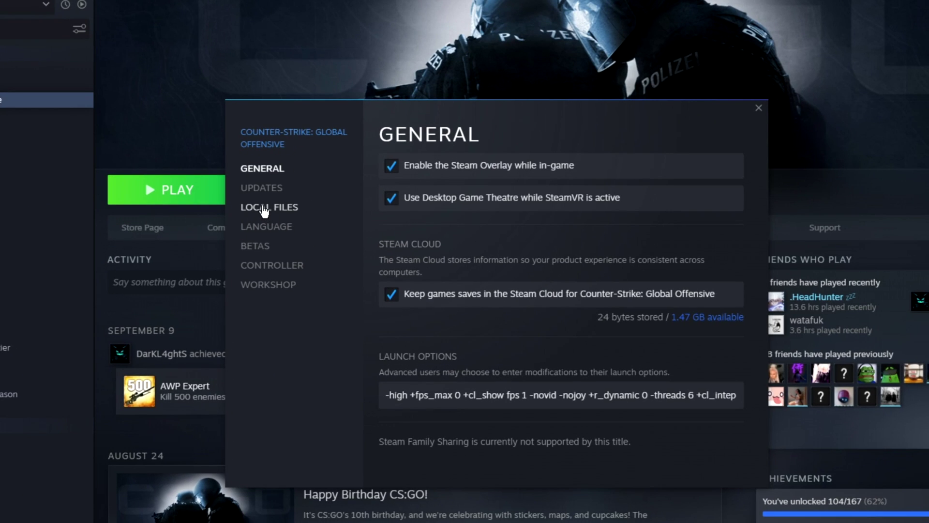
left_click(264, 208)
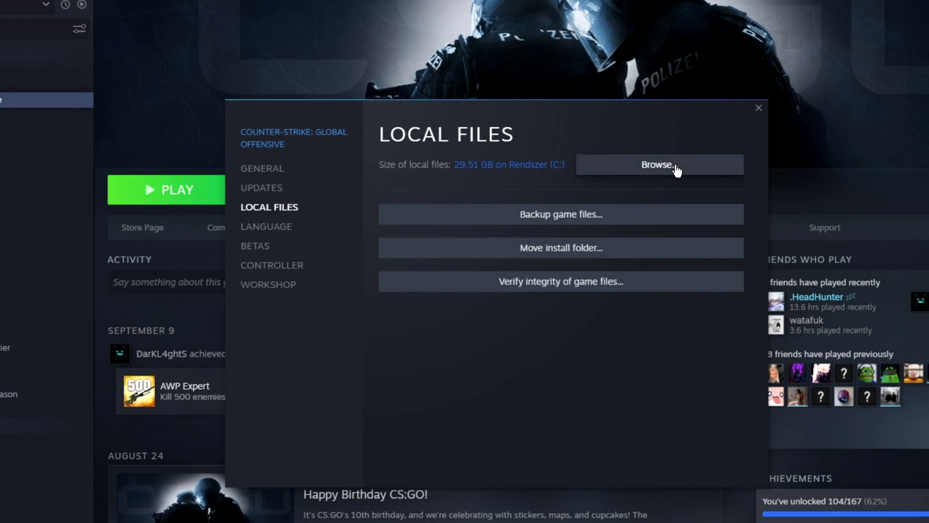
left_click(677, 167)
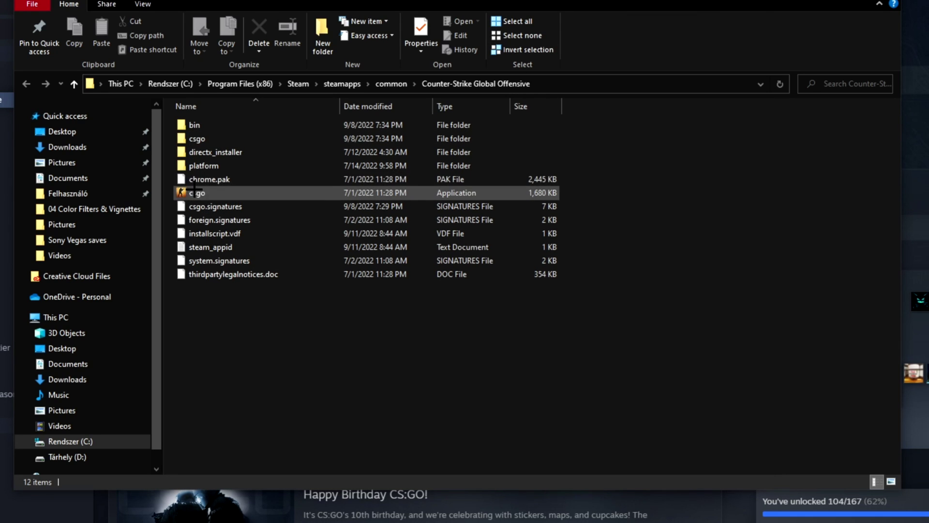
Untick csgo.exe's Run as administrator and Disable fullscreen optimizations compatibility options, and apply
left_click(227, 194)
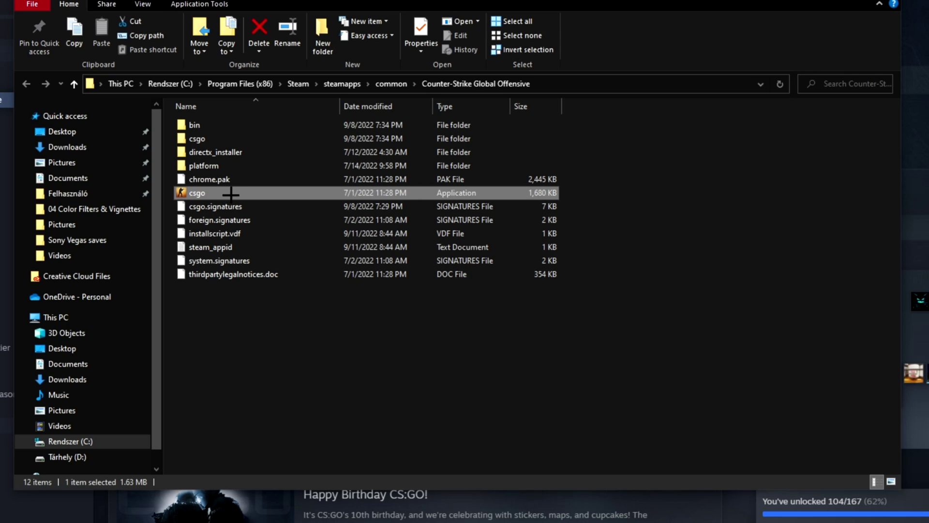
right_click(230, 191)
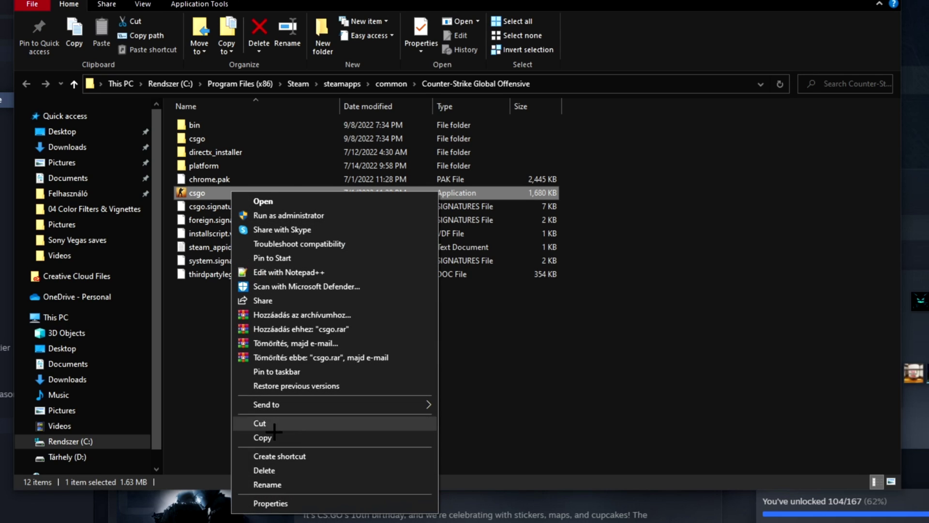
left_click(285, 503)
left_click_drag(380, 200, 468, 80)
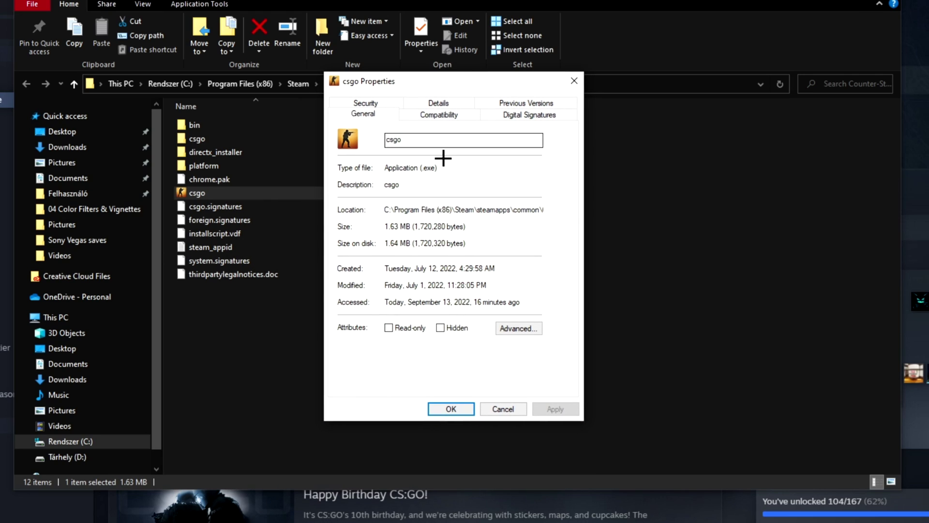
left_click(443, 119)
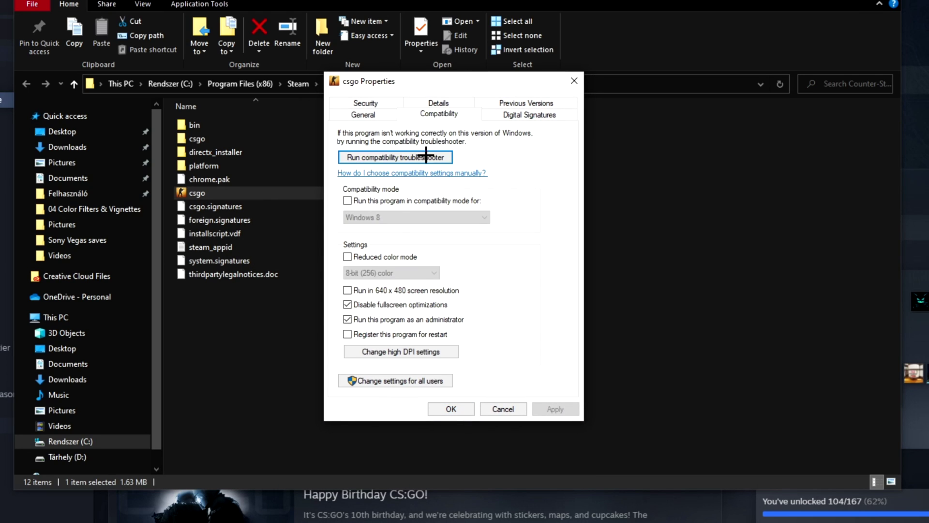
left_click(347, 319)
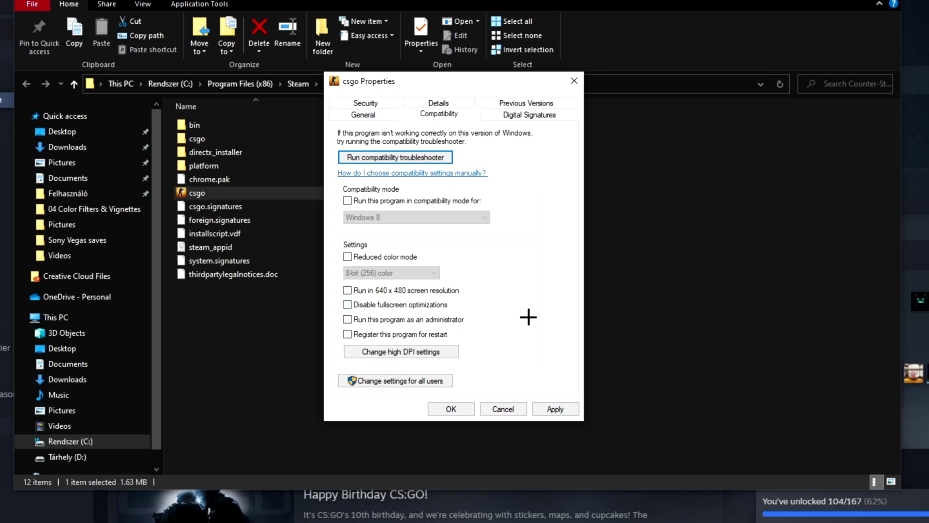
left_click(555, 408)
left_click(465, 408)
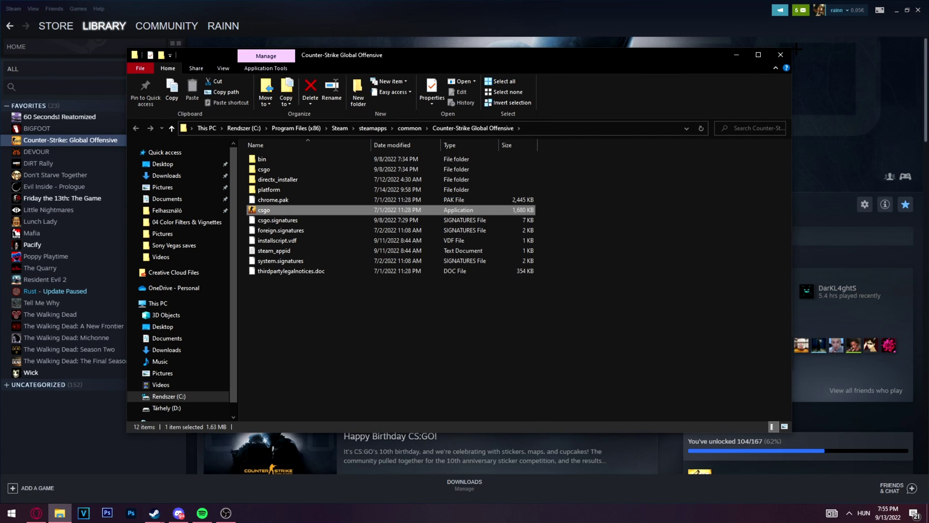
left_click(780, 55)
Verify CS:GO's game file integrity under Local Files, reacquiring the 253 failed files
key("Escape")
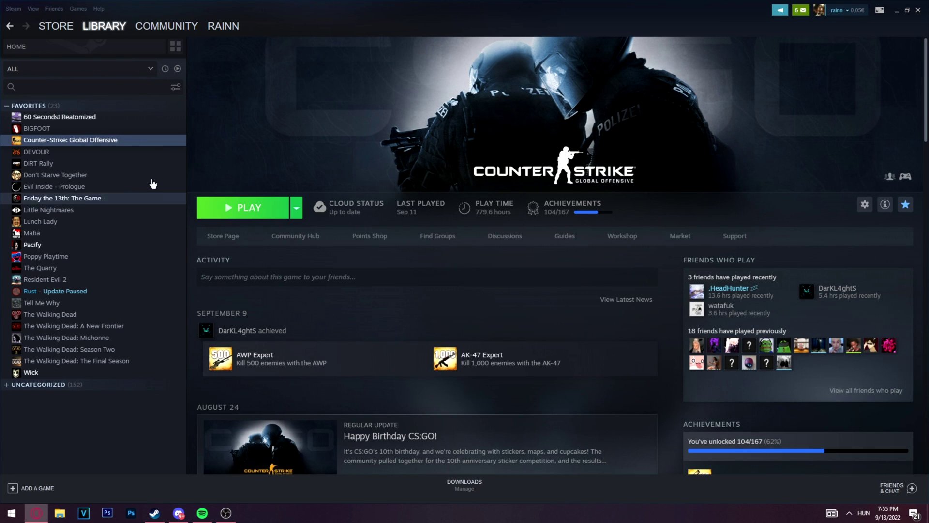
right_click(56, 138)
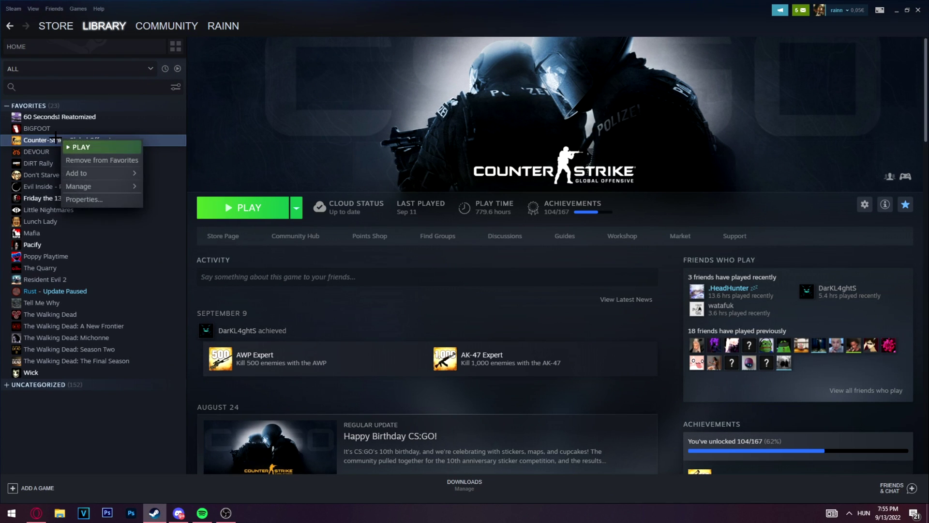
left_click(108, 199)
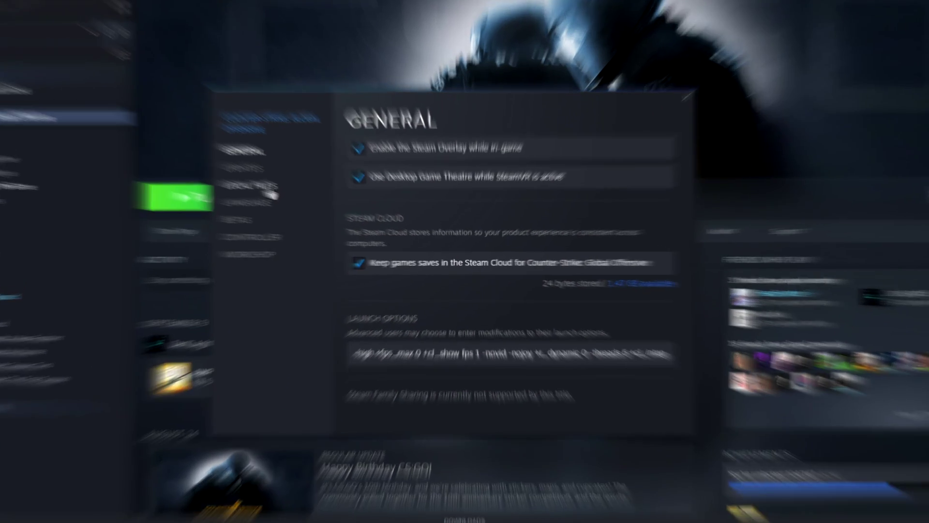
left_click(303, 200)
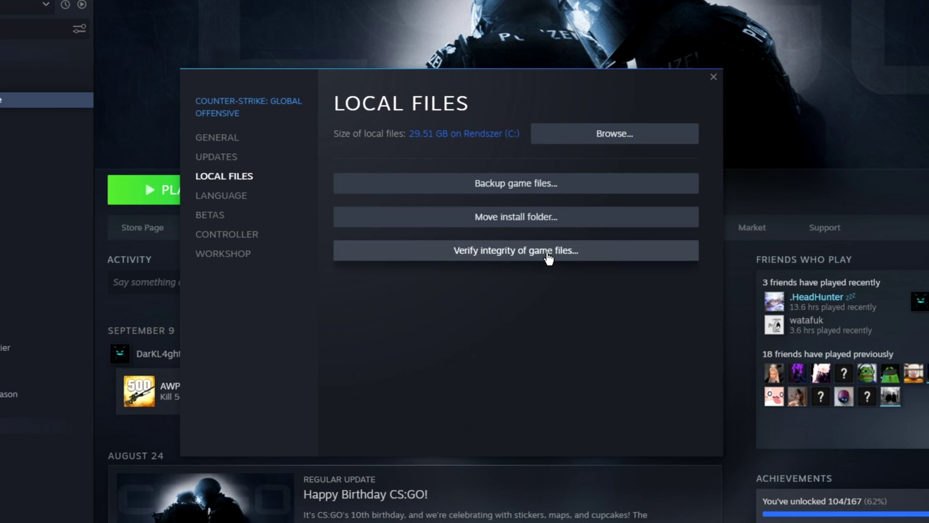
left_click(508, 259)
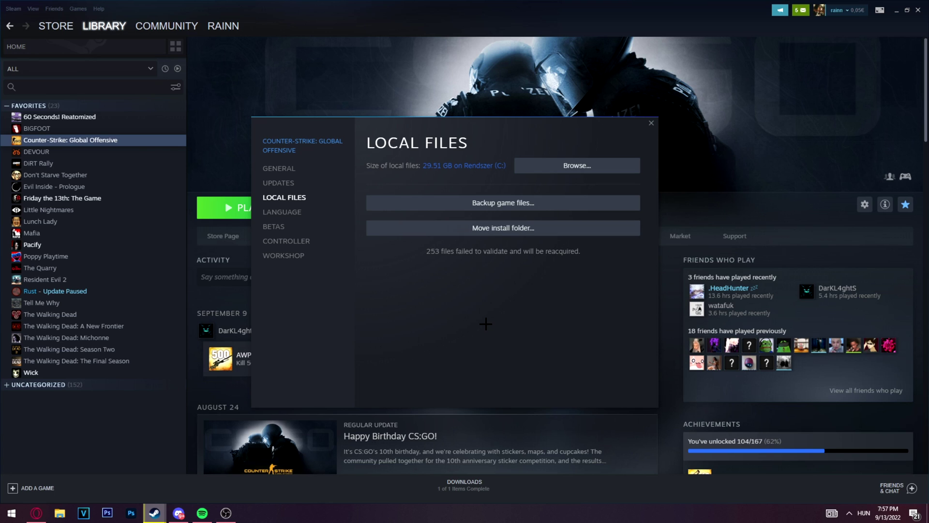
left_click(652, 123)
Close the Steam window and exit Steam completely from its tray icon
left_click(916, 8)
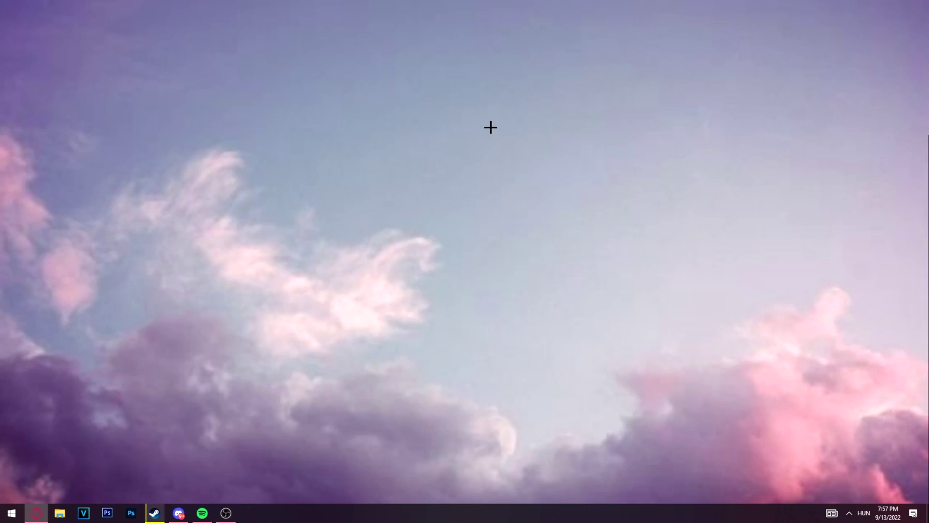
right_click(408, 151)
left_click(418, 177)
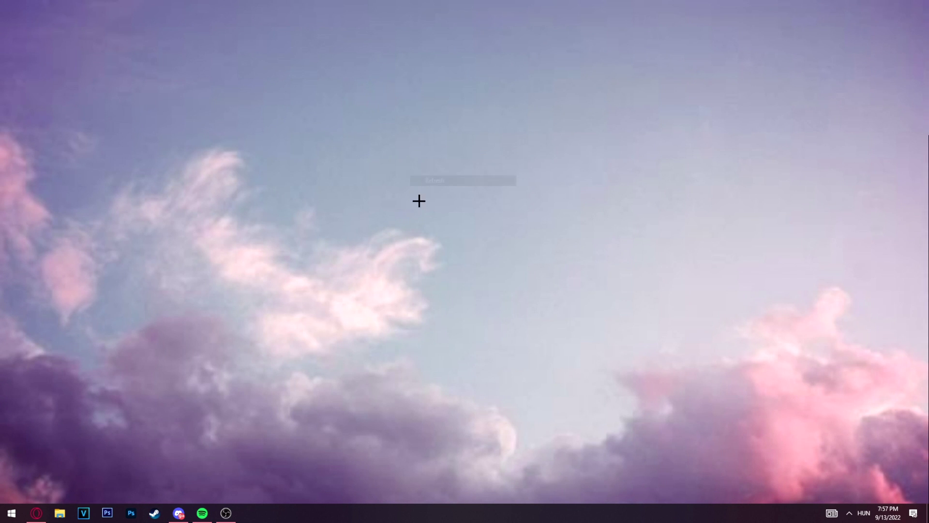
left_click(849, 512)
right_click(880, 437)
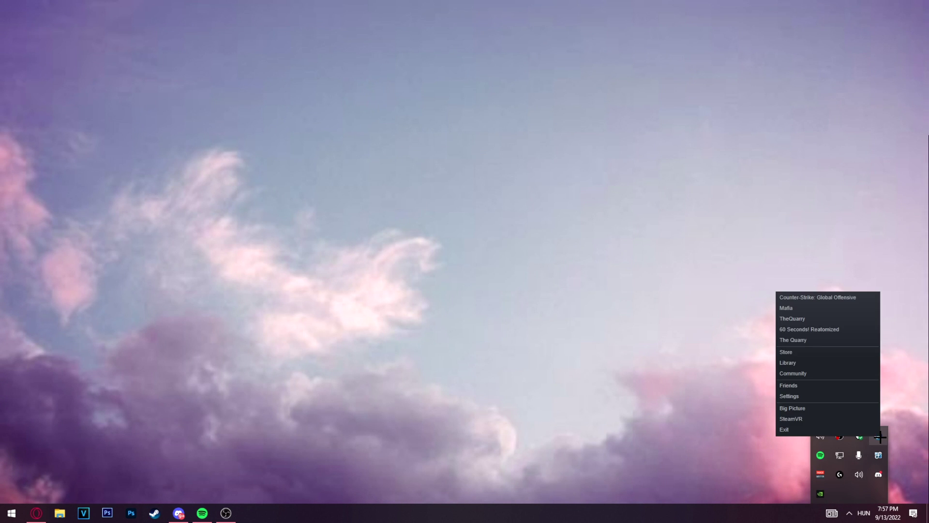
left_click(784, 429)
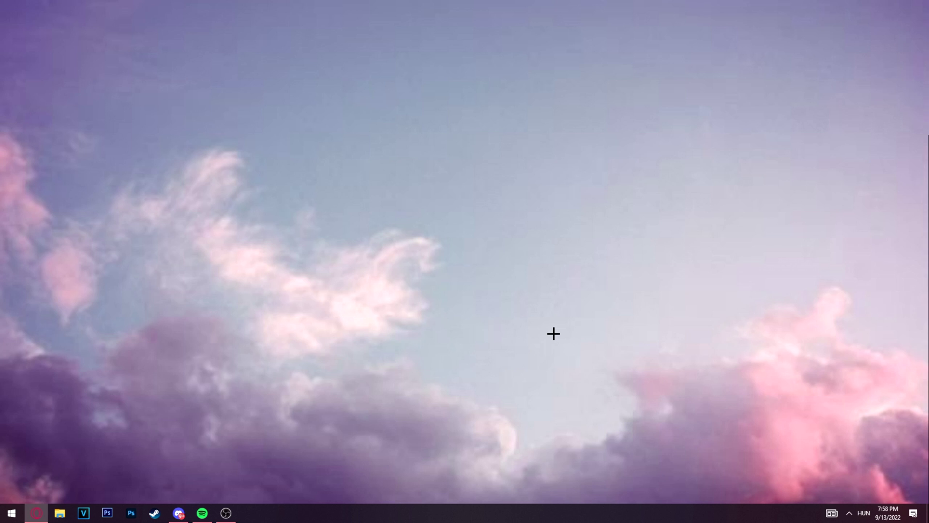
Open the Temp folder by running %temp% from the Run box
key("super+r")
mouse_move(126, 407)
left_mouse_down()
mouse_move(438, 184)
mouse_move(467, 192)
left_mouse_up()
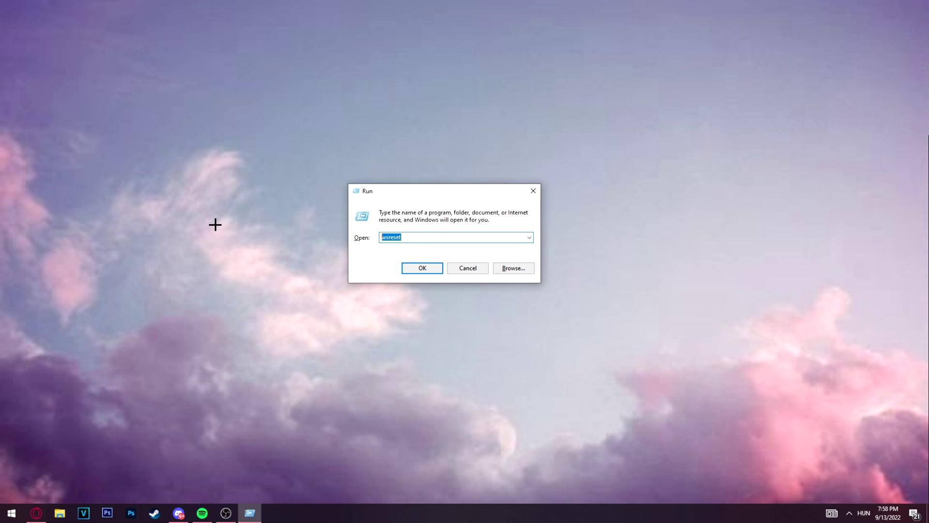
type("%")
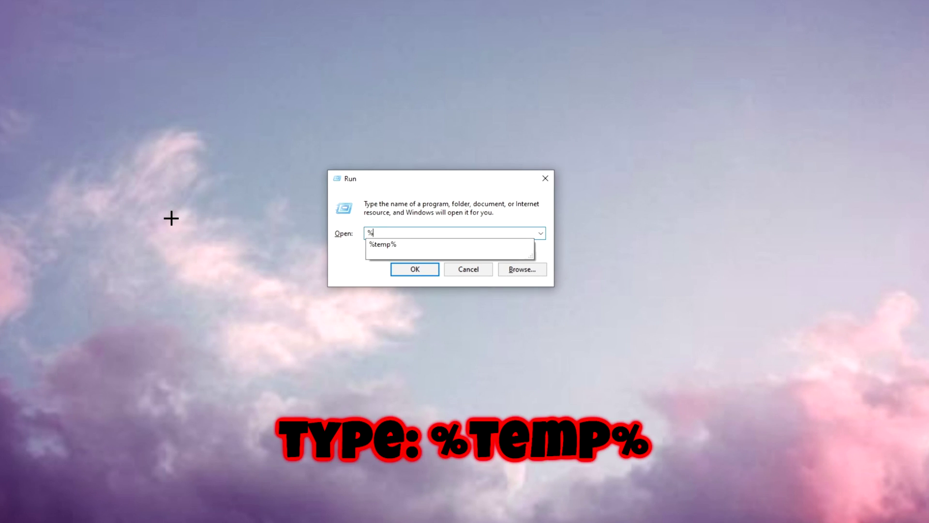
type("temp%")
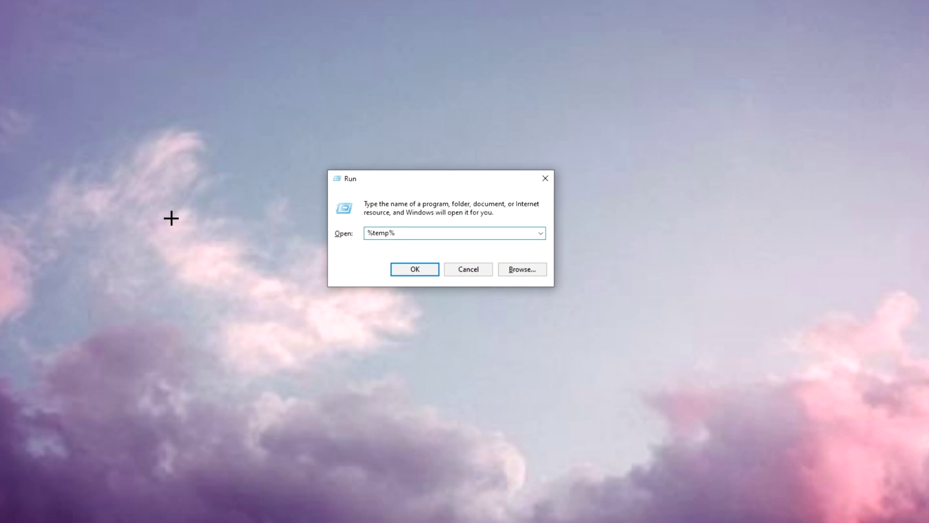
key("Return")
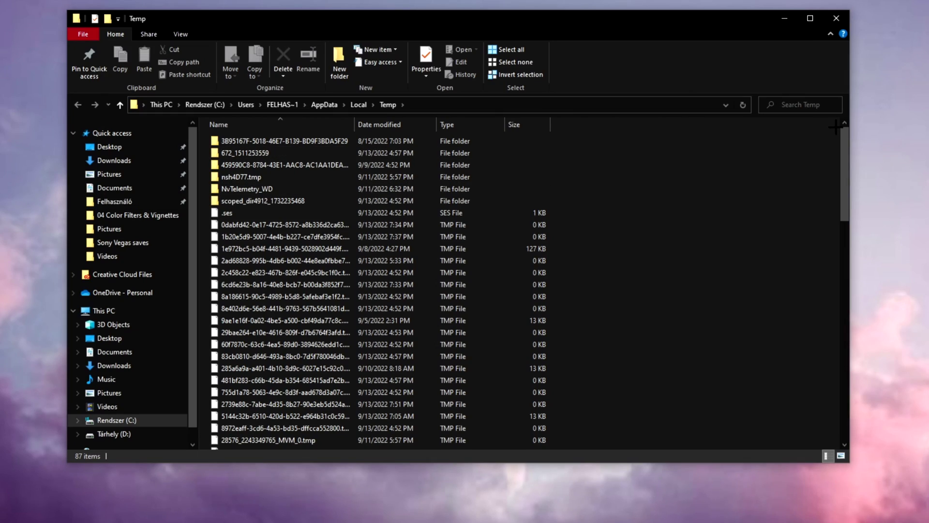
Delete all files in the Temp folder, skipping every file still in use
mouse_move(836, 139)
left_mouse_down()
mouse_move(829, 380)
mouse_move(834, 160)
left_mouse_up()
mouse_move(683, 161)
left_mouse_down()
mouse_move(634, 211)
mouse_move(640, 204)
left_mouse_up()
key("ctrl+a")
right_click(352, 249)
left_click(408, 424)
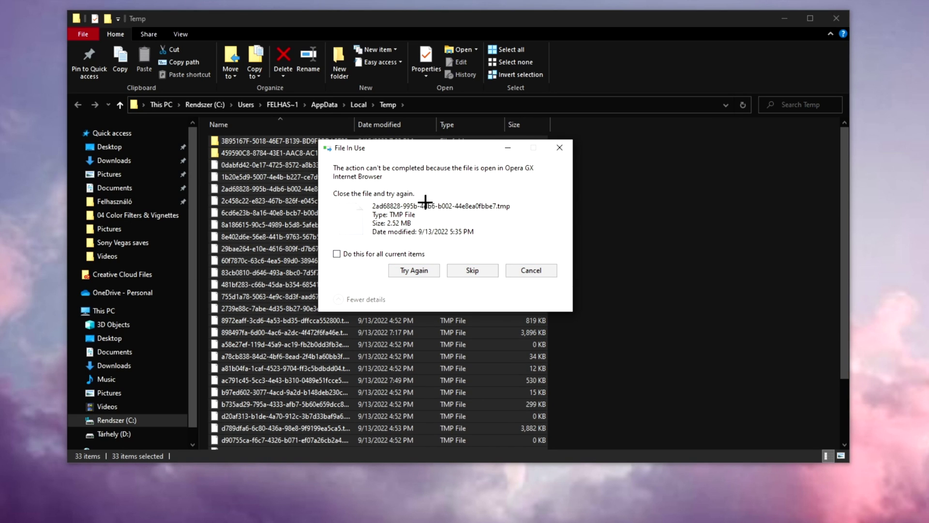
left_click(337, 253)
left_click(474, 271)
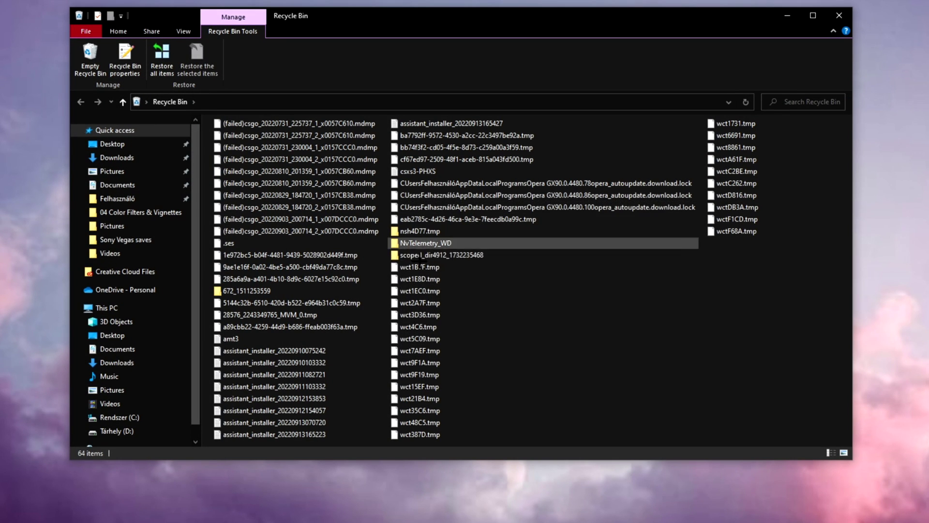
Permanently delete all 64 items in the Recycle Bin, leaving it empty
key("ctrl+a")
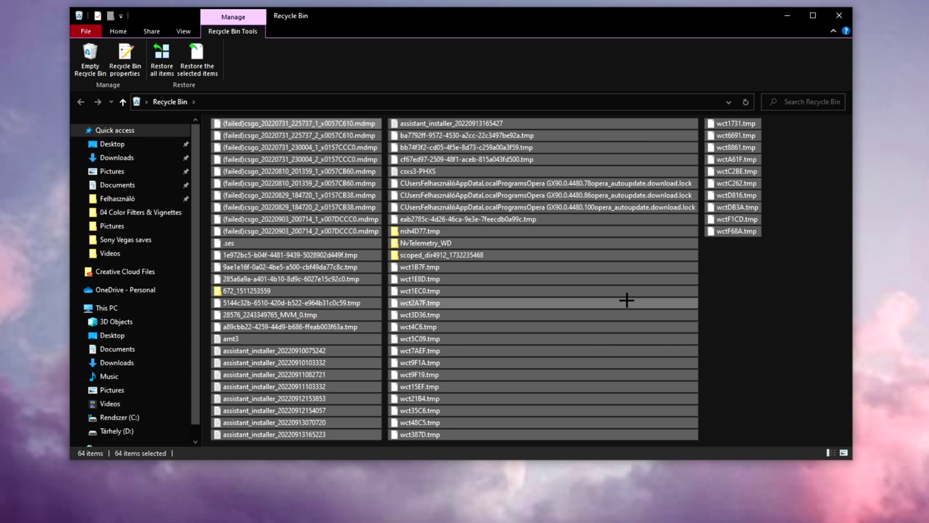
key("Delete")
key("Return")
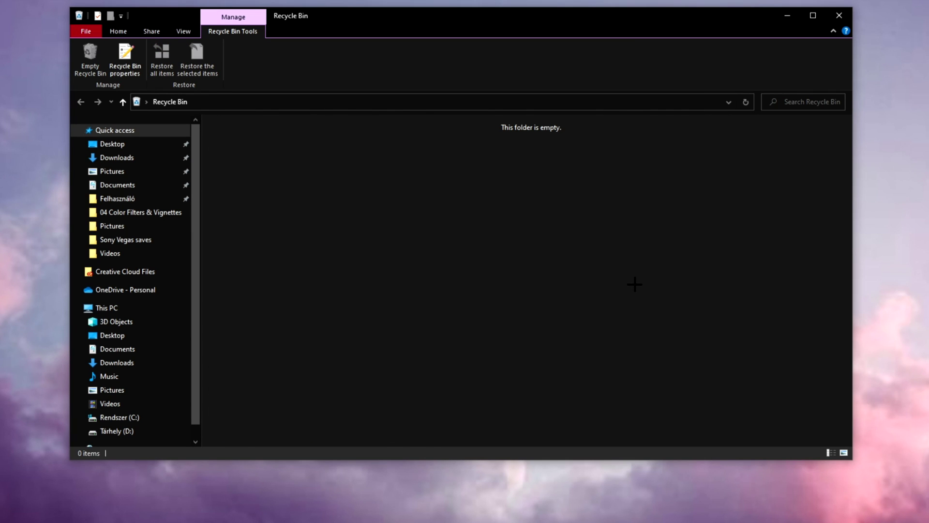